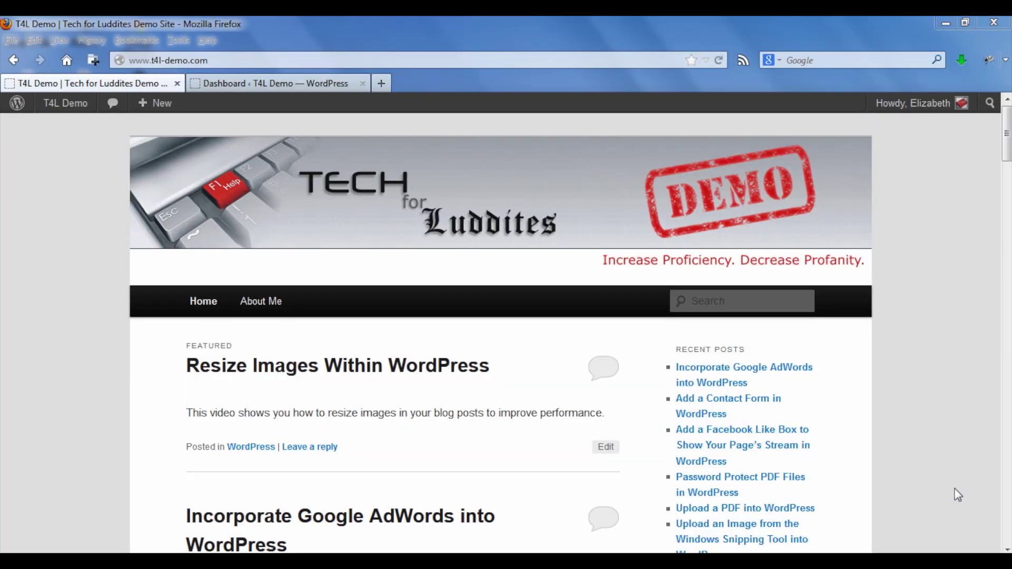
# - Start a new post from the Dashboard via Posts > Add New
pyautogui.click(233, 83)
pyautogui.moveTo(88, 240)
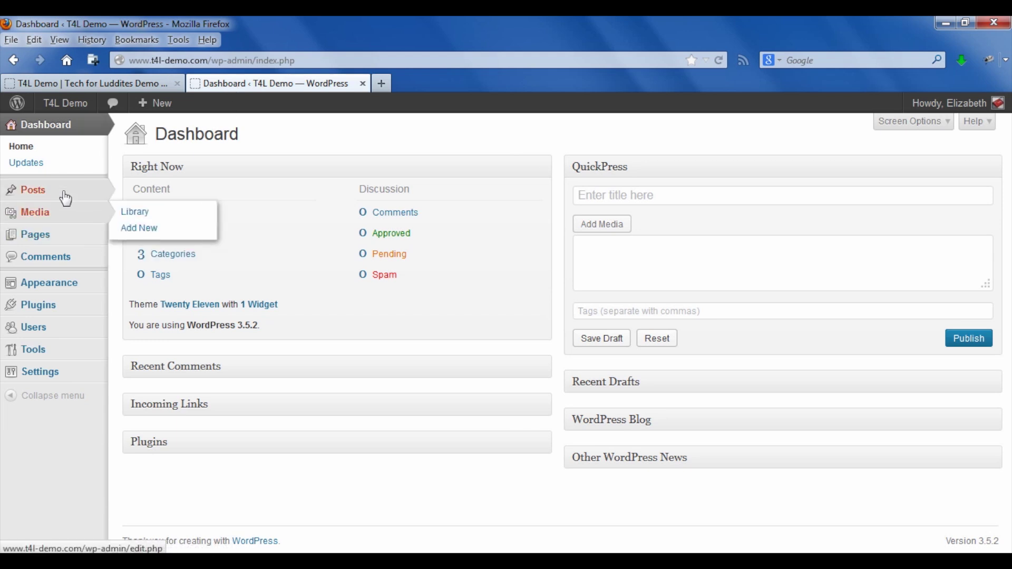
pyautogui.moveTo(95, 196)
pyautogui.click(136, 215)
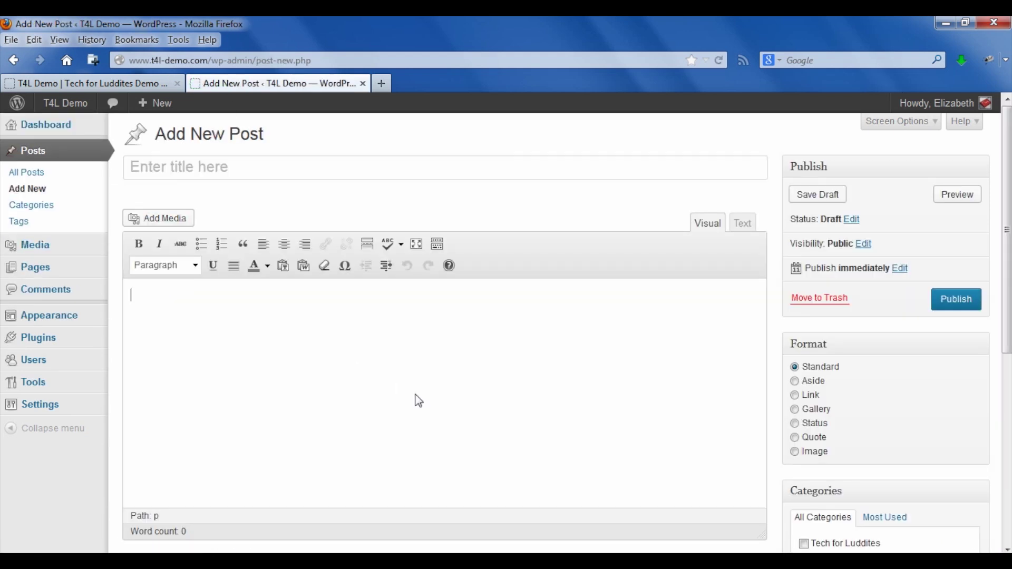
# - Upload lilac-breasted-roller.jpg (1499 × 1200) through Add Media and insert it into the post
pyautogui.click(184, 226)
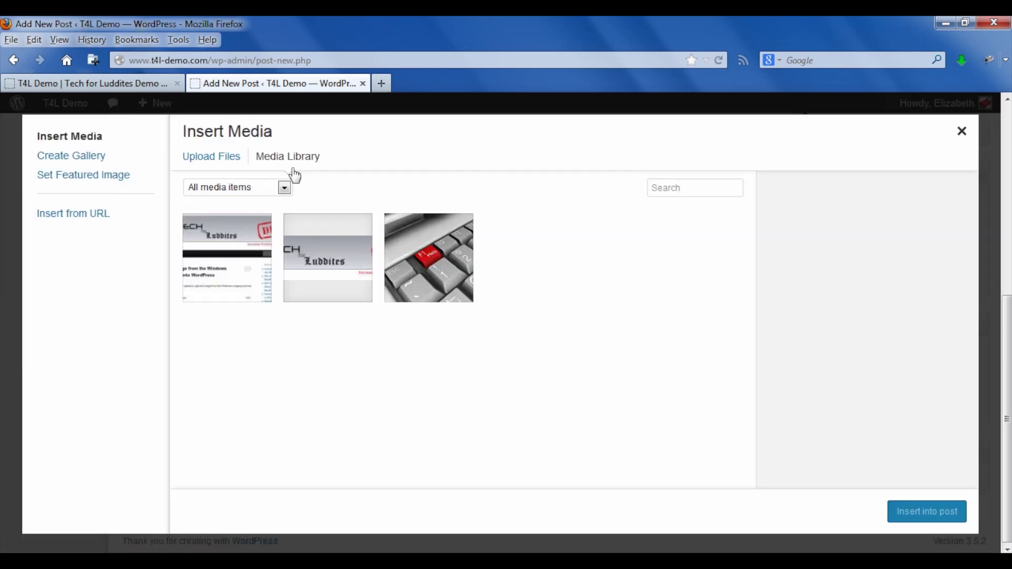
pyautogui.click(228, 161)
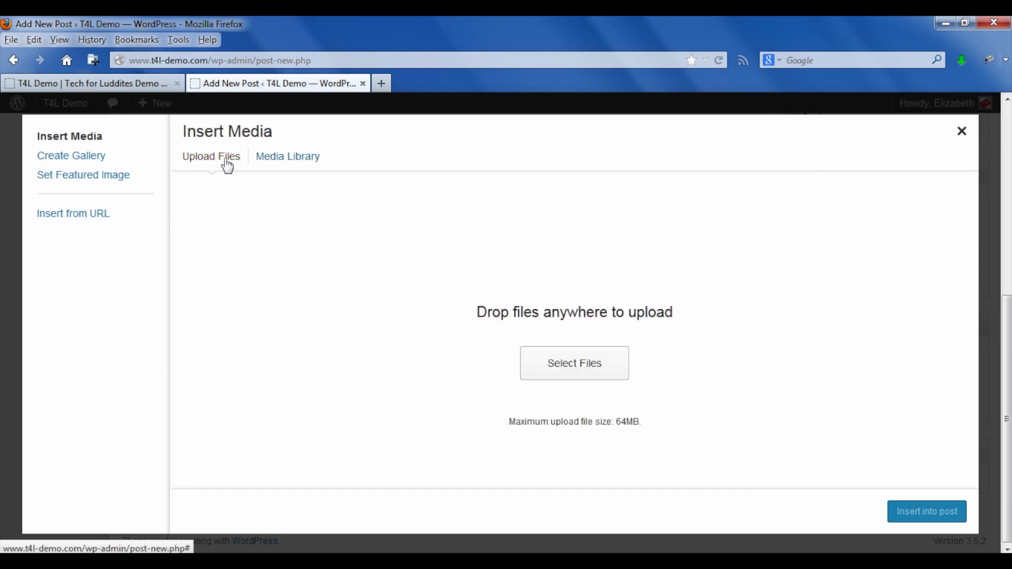
pyautogui.click(574, 363)
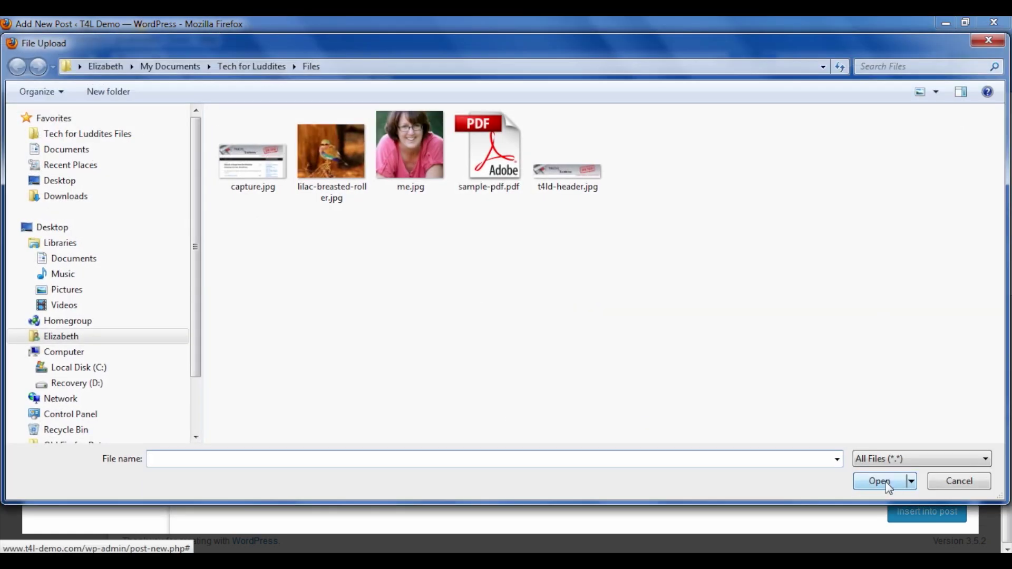
pyautogui.doubleClick(318, 145)
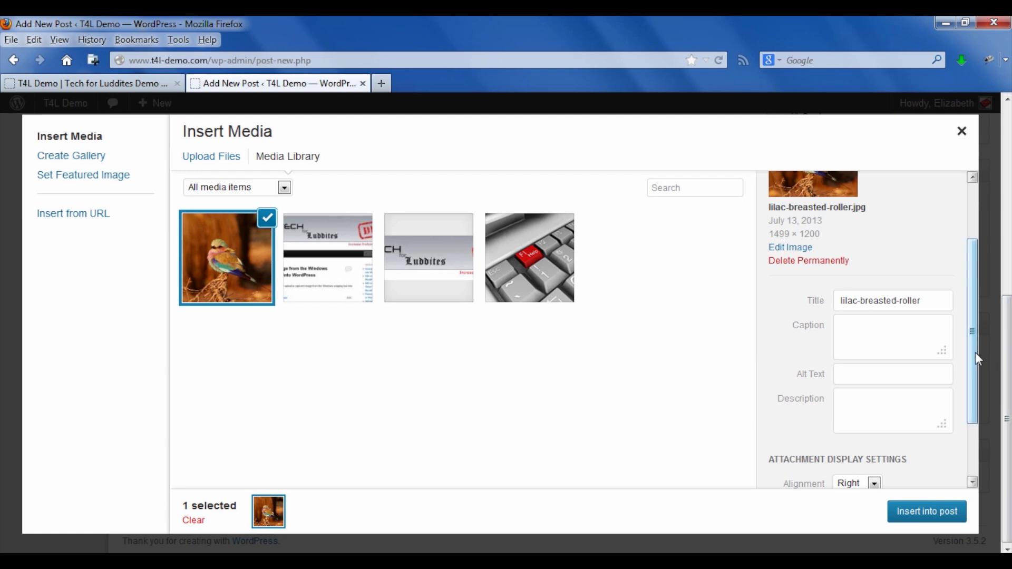
pyautogui.scroll(-3, 979, 360)
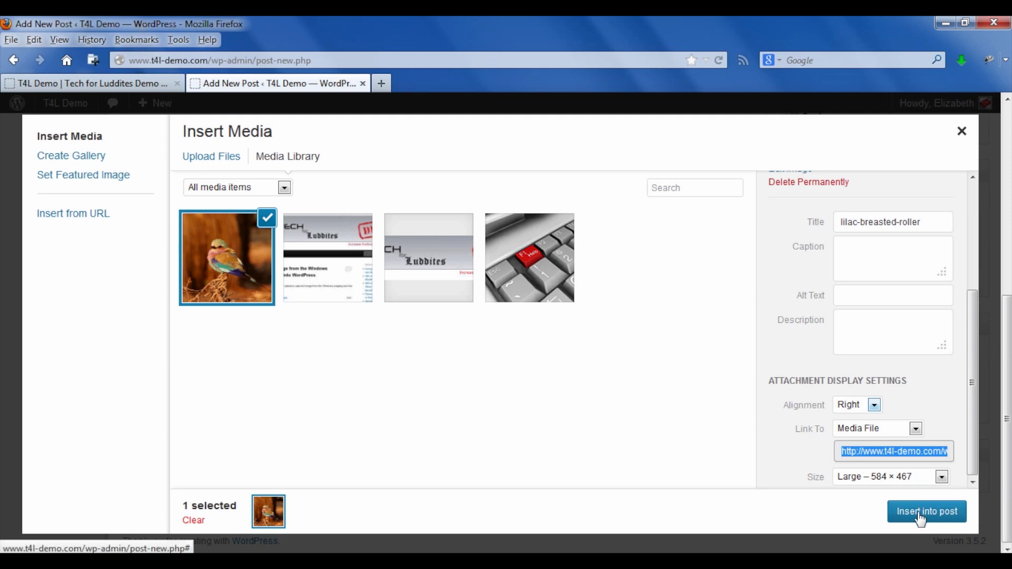
pyautogui.click(920, 519)
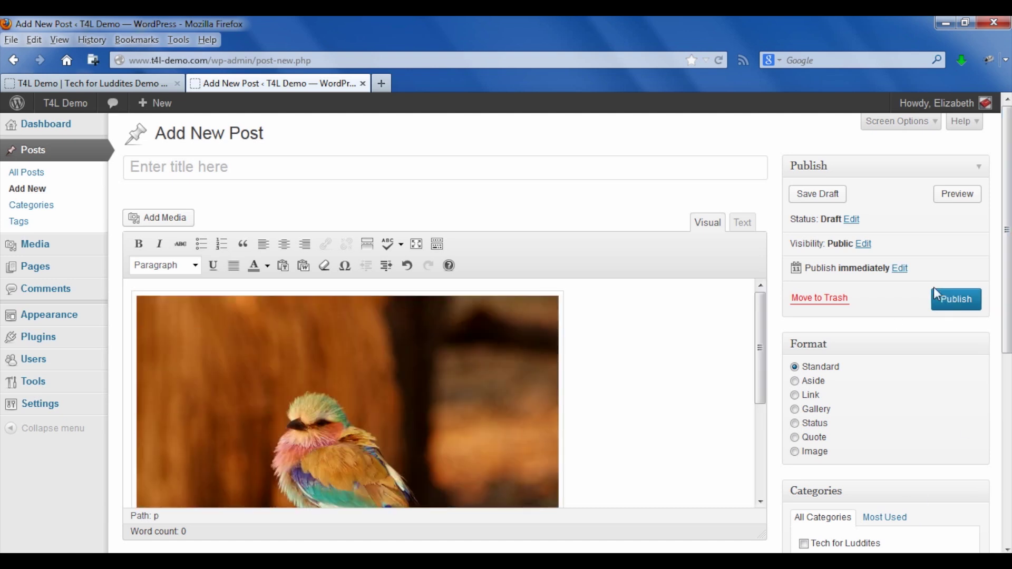
# - Save the draft, preview it, and open the full-size 1499 × 1200 bird image file
pyautogui.click(828, 196)
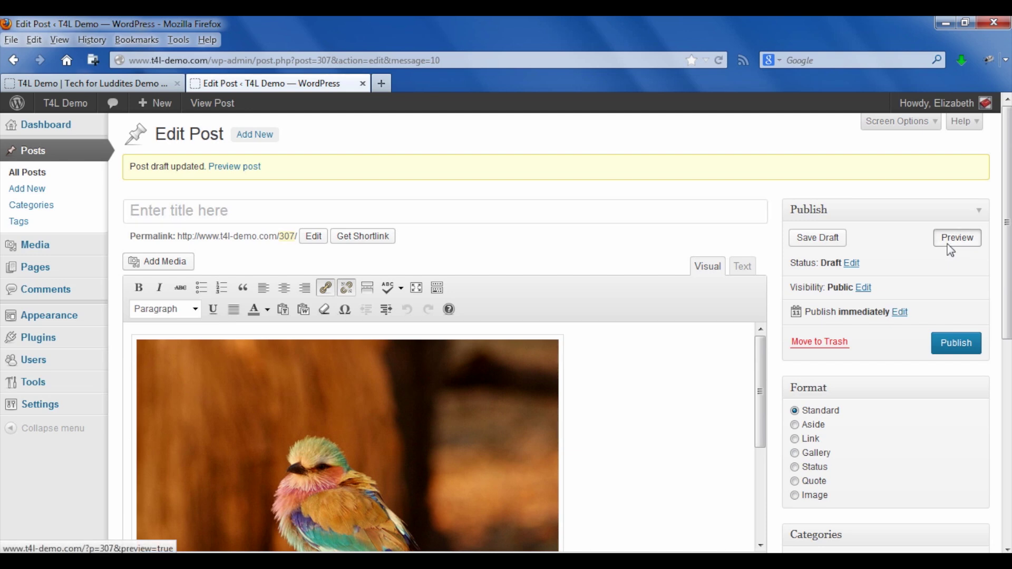
pyautogui.click(953, 240)
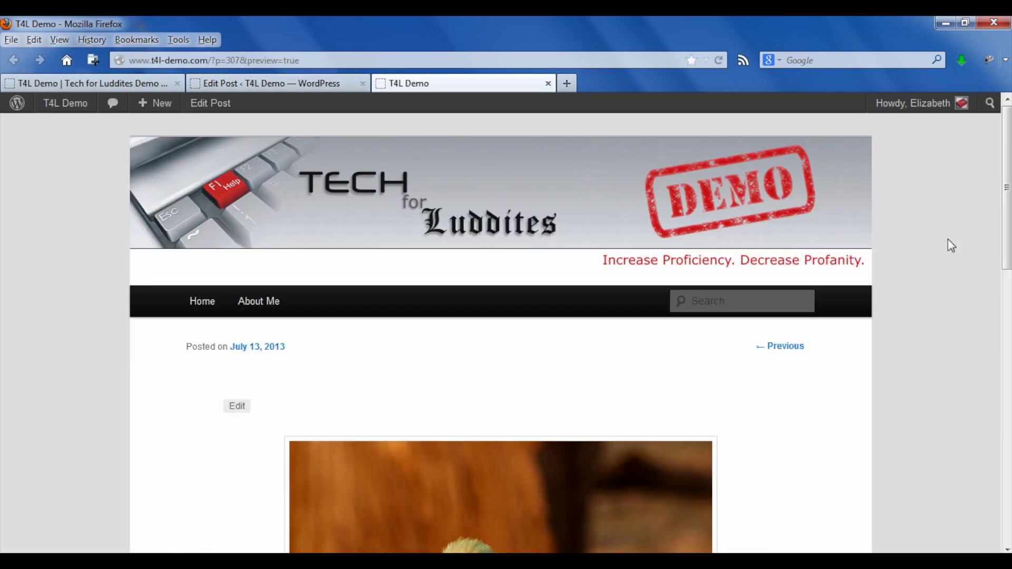
pyautogui.moveTo(1007, 213); pyautogui.dragTo(986, 328)
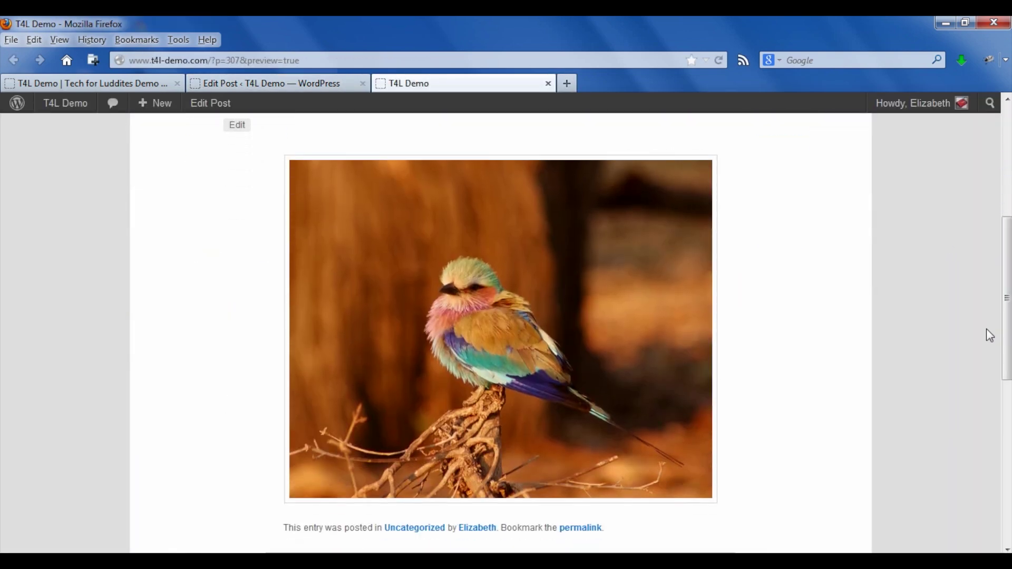
pyautogui.click(609, 281)
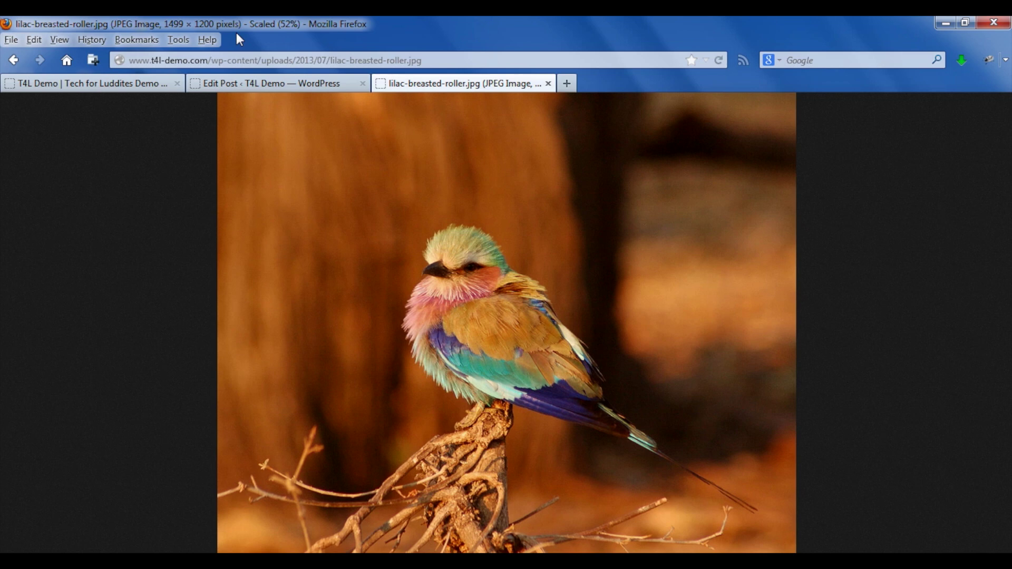
# - Back in the post, pick the bird photo in the Add Media library and open its Edit Image page
pyautogui.click(548, 83)
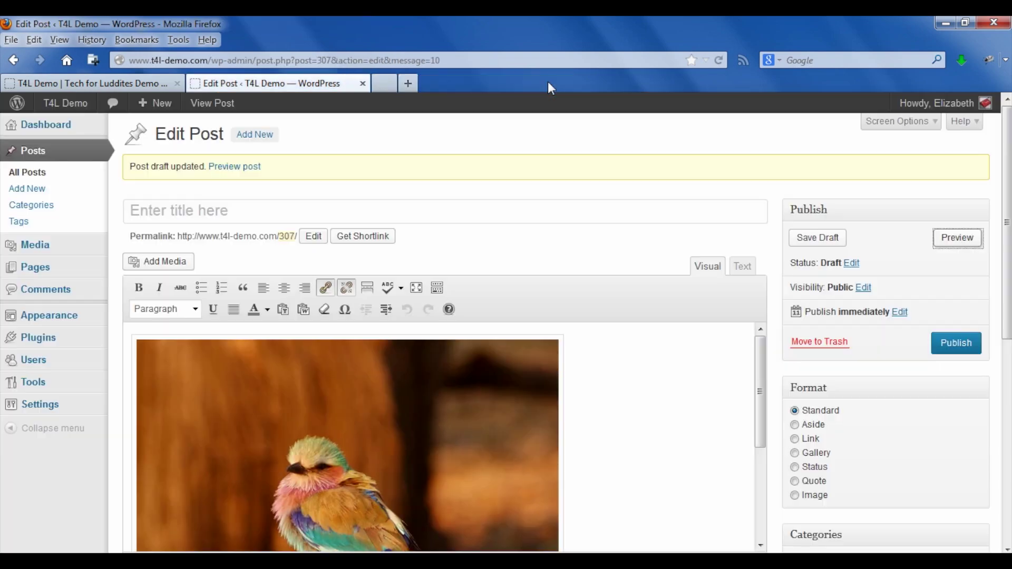
pyautogui.click(398, 395)
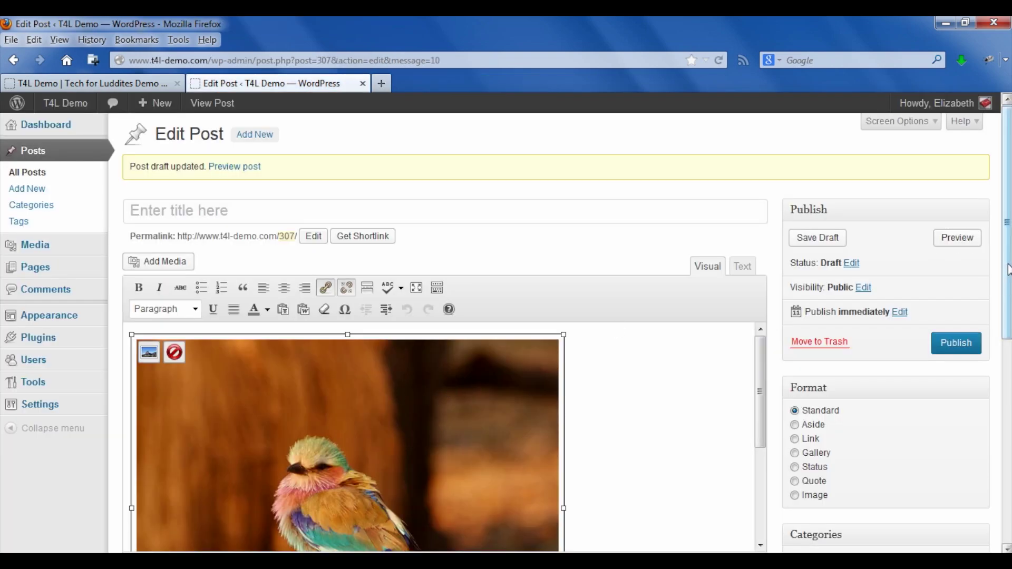
pyautogui.moveTo(1008, 269); pyautogui.dragTo(999, 366)
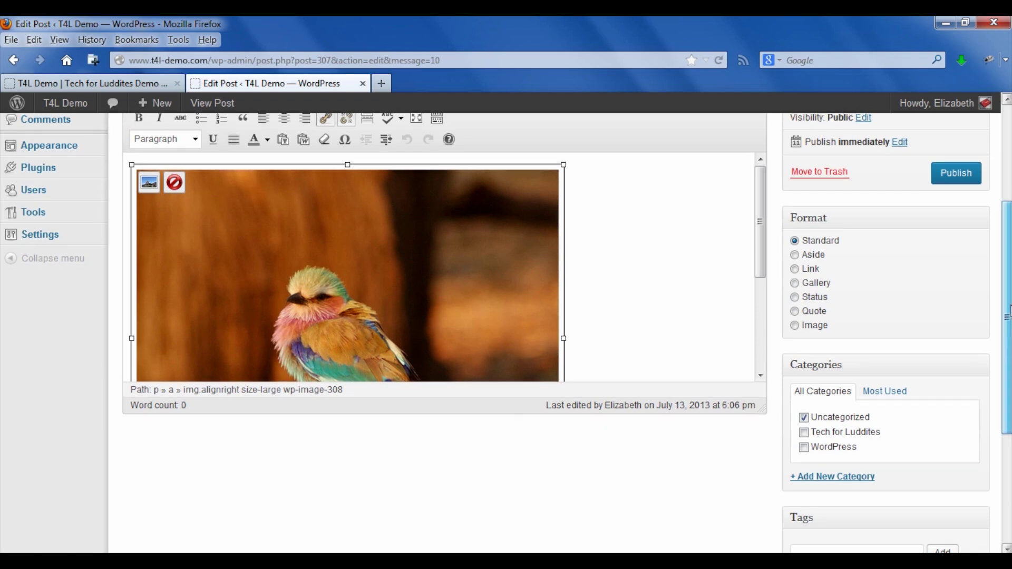
pyautogui.scroll(3, 1006, 319)
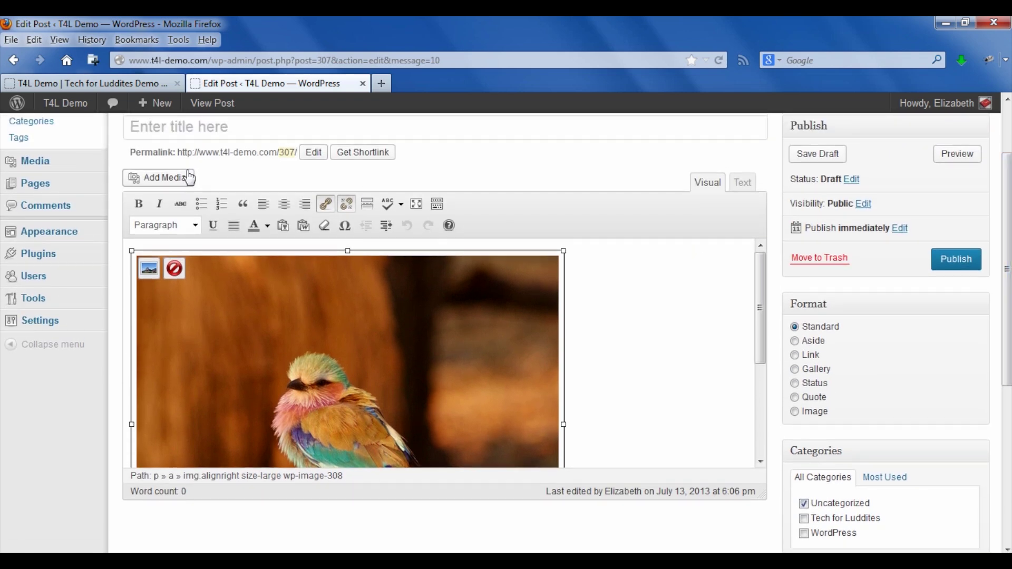
pyautogui.click(187, 173)
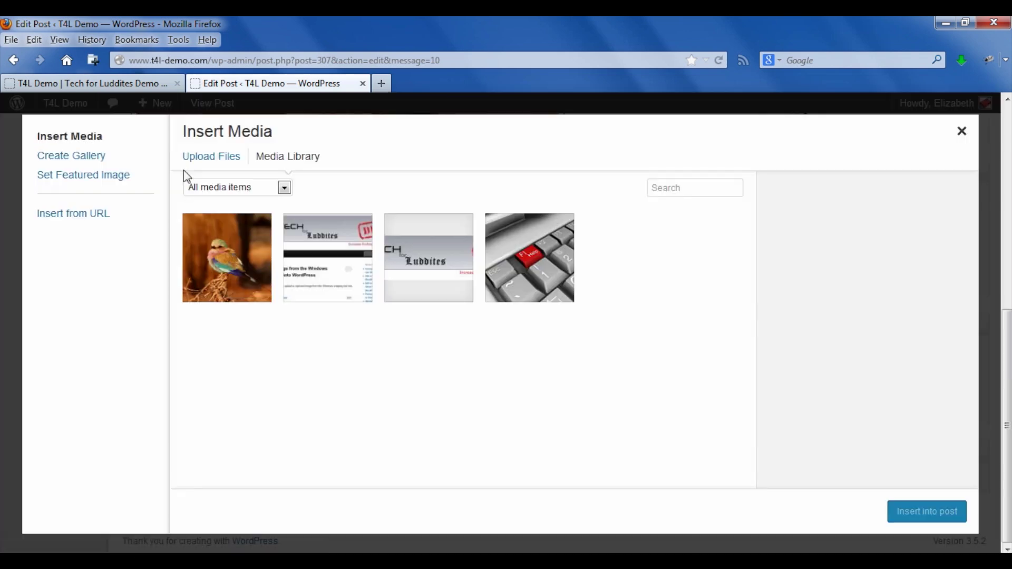
pyautogui.click(230, 263)
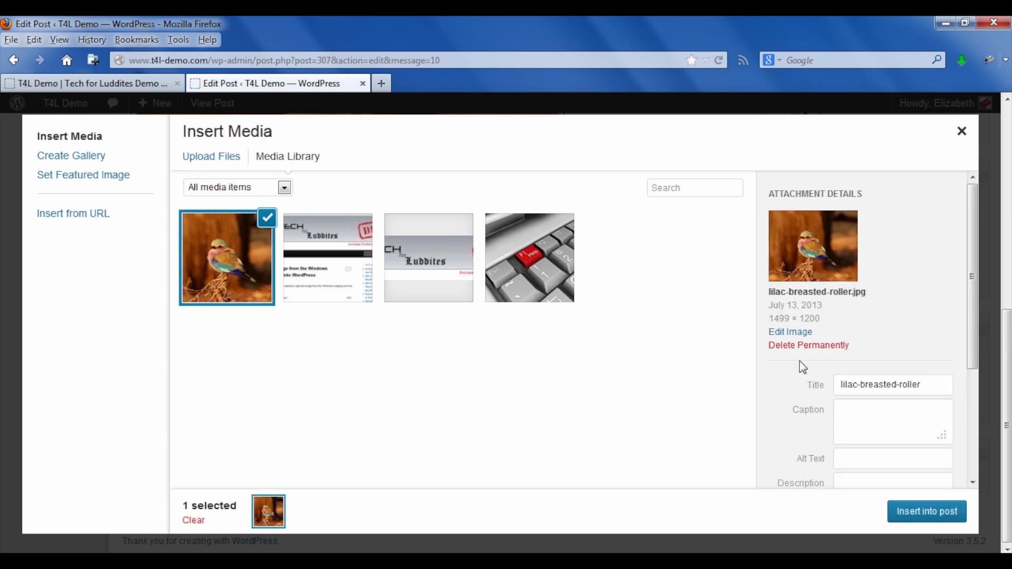
pyautogui.click(807, 338)
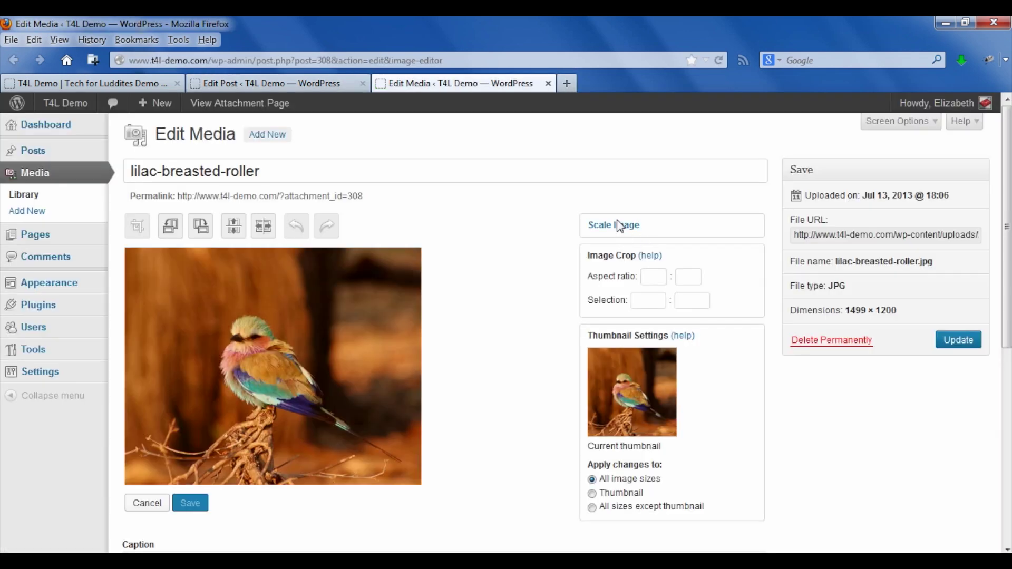
# - Scale the bird photo's width from 1499 to 500, giving 500 × 400
pyautogui.click(623, 237)
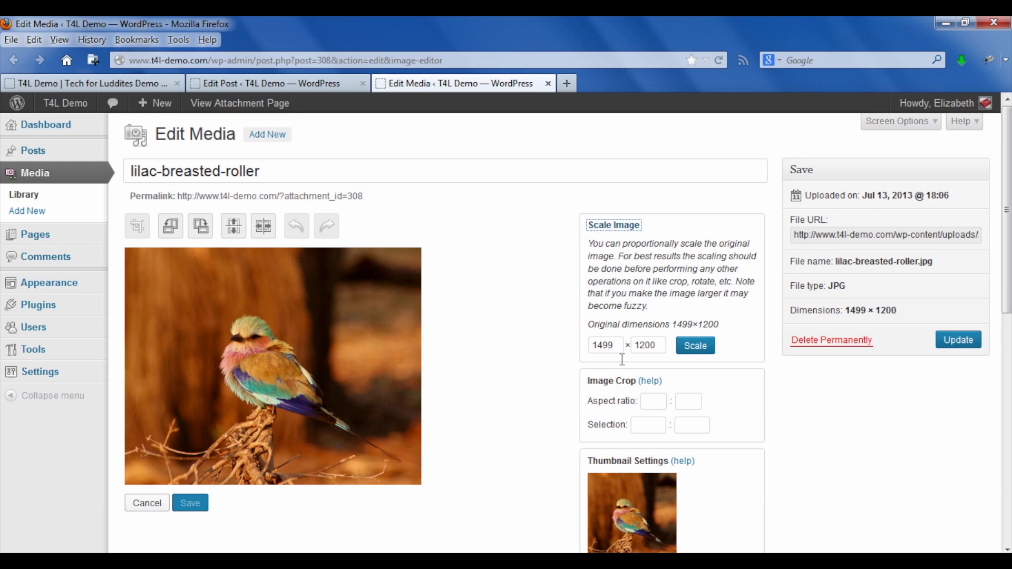
pyautogui.click(624, 353)
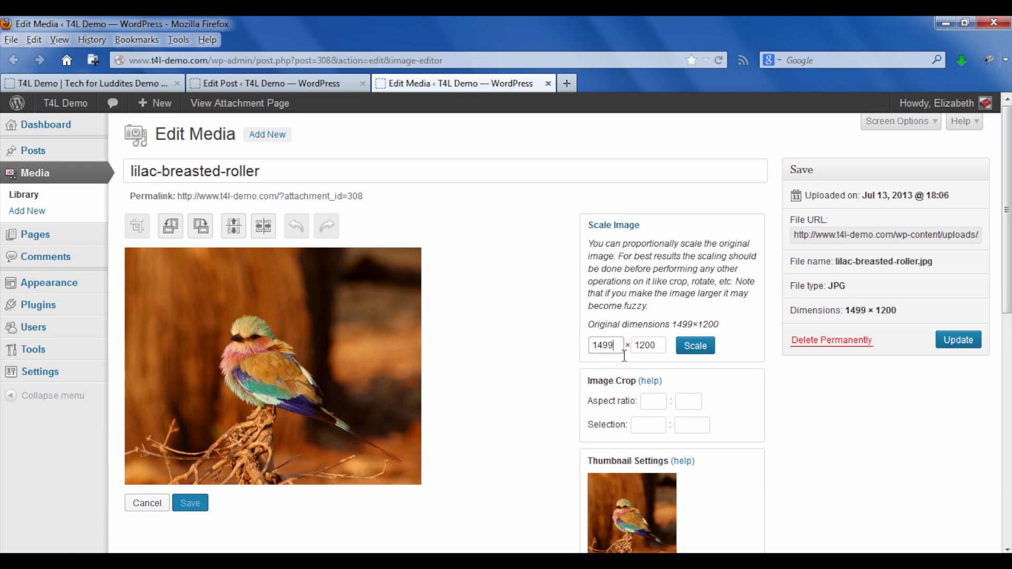
pyautogui.doubleClick(624, 354)
pyautogui.write('500')
pyautogui.click(696, 346)
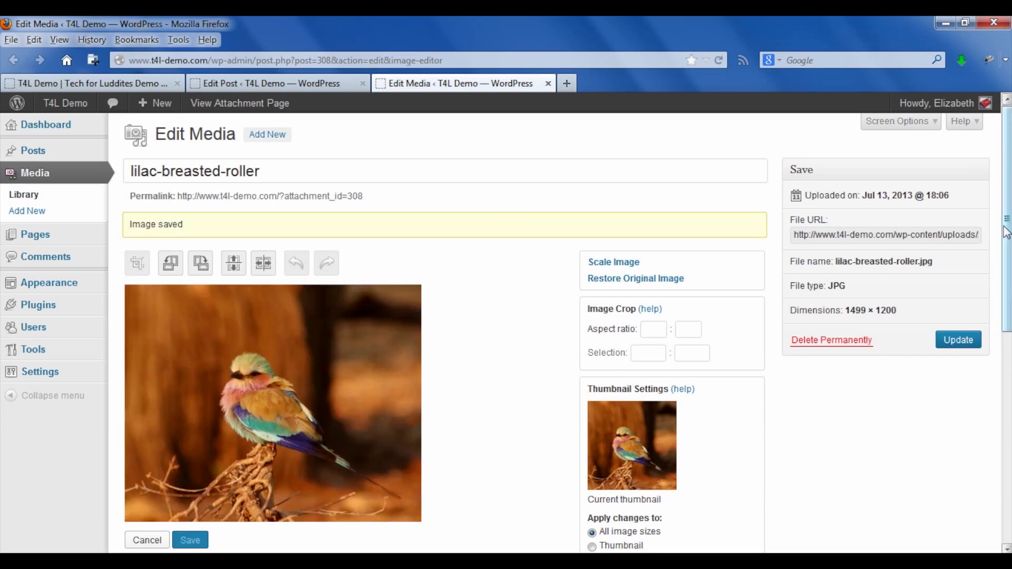
pyautogui.moveTo(1006, 232); pyautogui.dragTo(1004, 269)
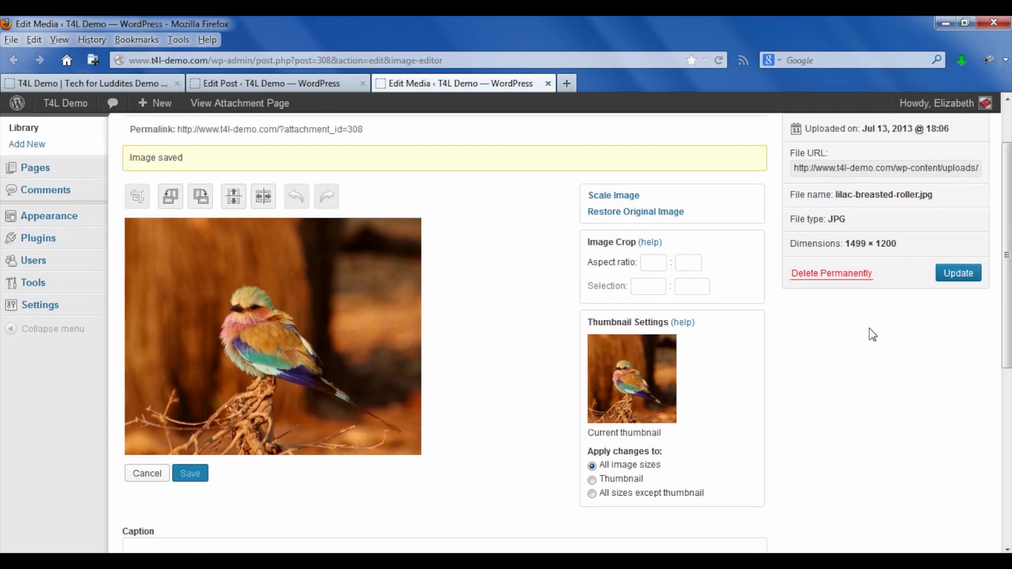
pyautogui.moveTo(1006, 279); pyautogui.dragTo(1006, 243)
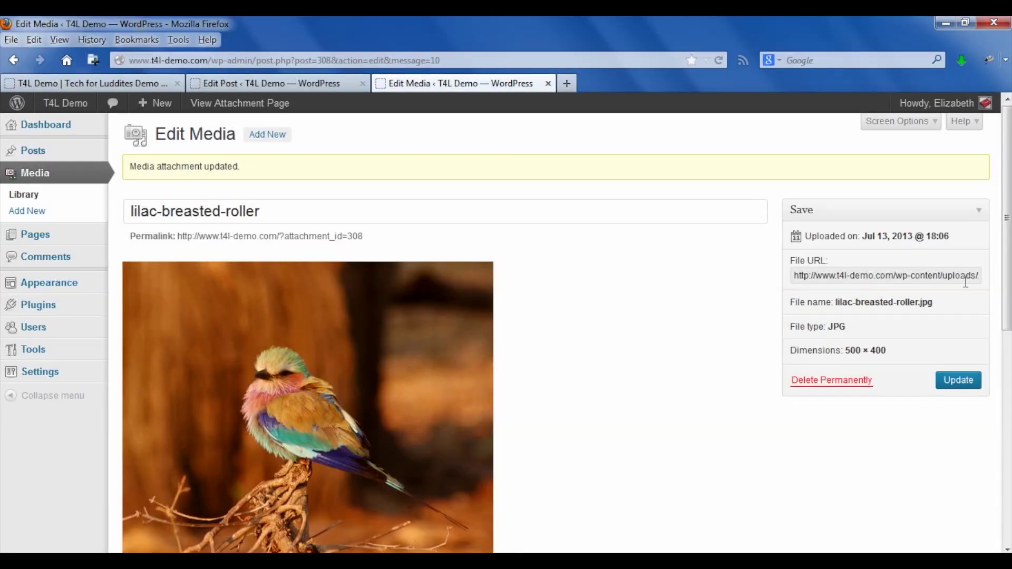
pyautogui.click(966, 281)
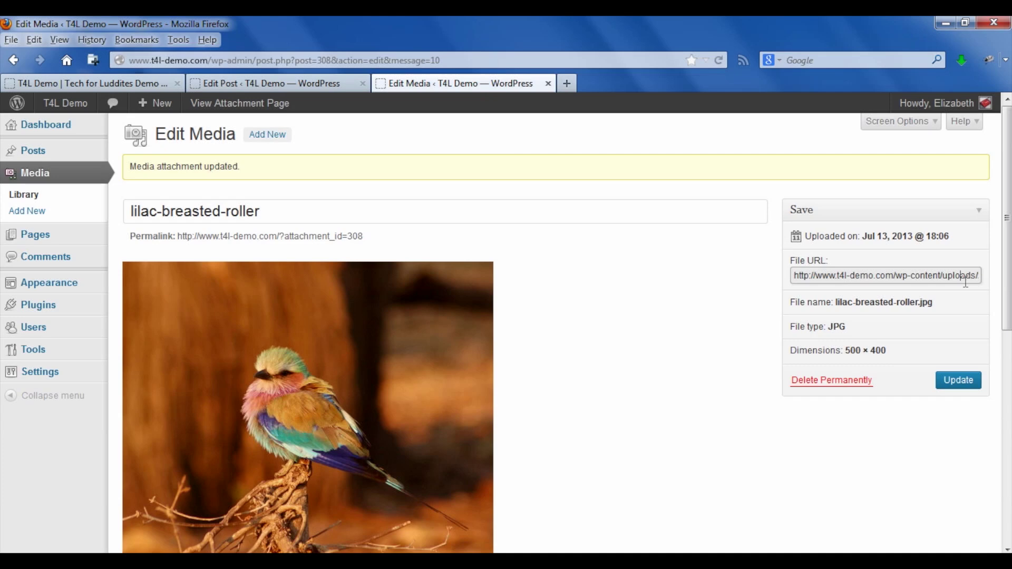
pyautogui.moveTo(966, 281); pyautogui.dragTo(984, 279)
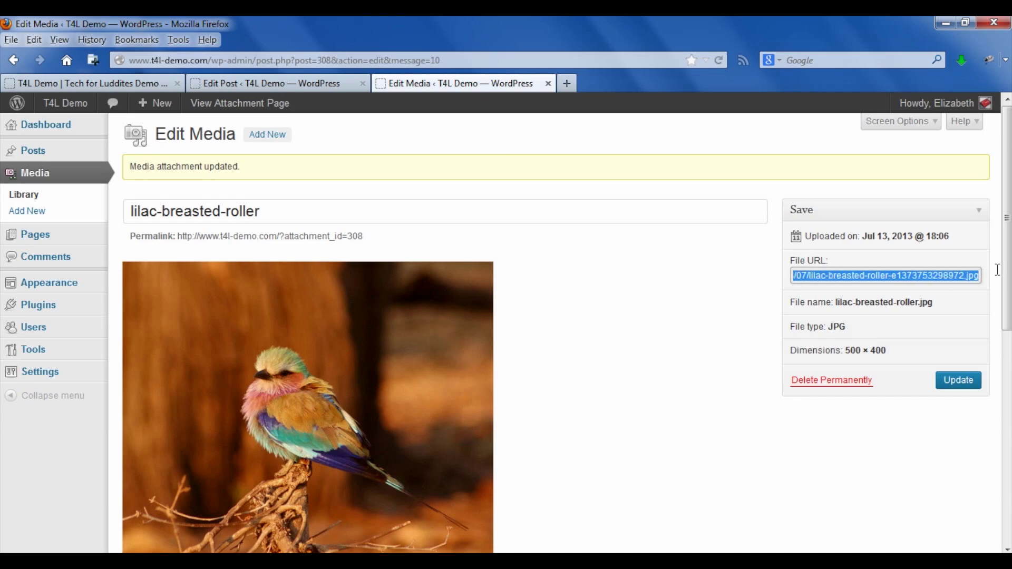
pyautogui.click(920, 279)
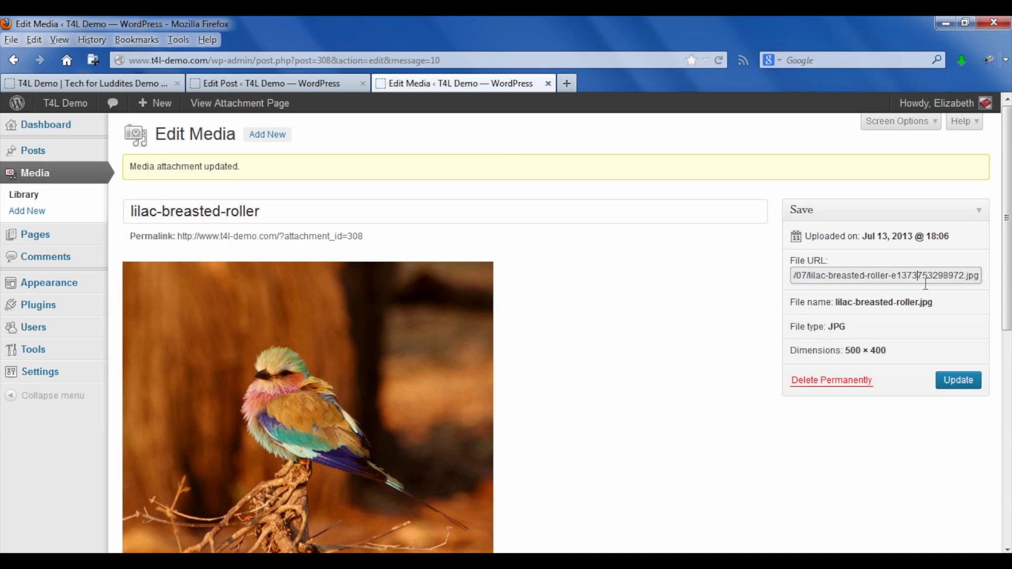
pyautogui.moveTo(890, 281); pyautogui.dragTo(973, 286)
pyautogui.click(588, 273)
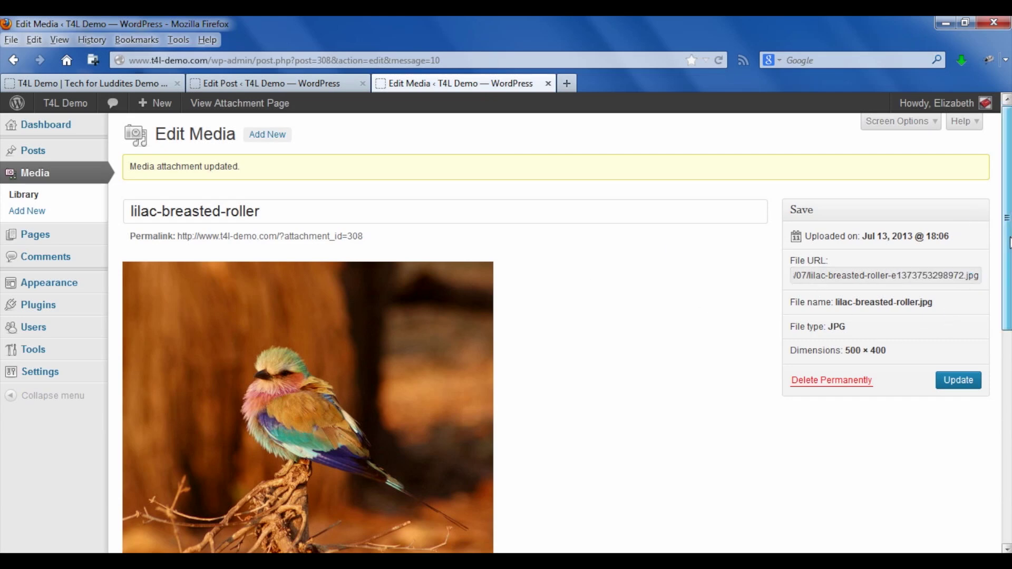
pyautogui.moveTo(1007, 243); pyautogui.dragTo(985, 53)
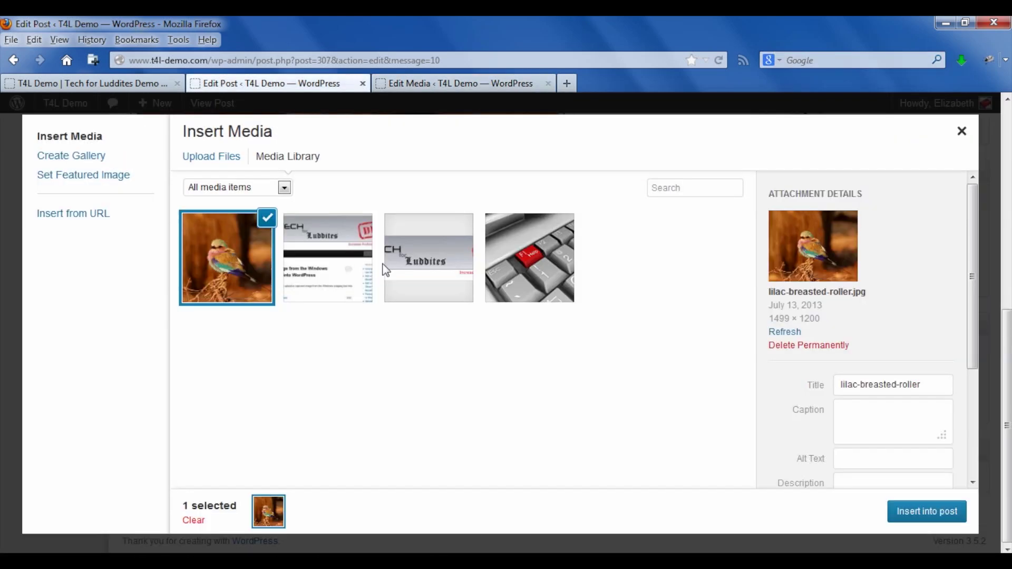
pyautogui.click(264, 82)
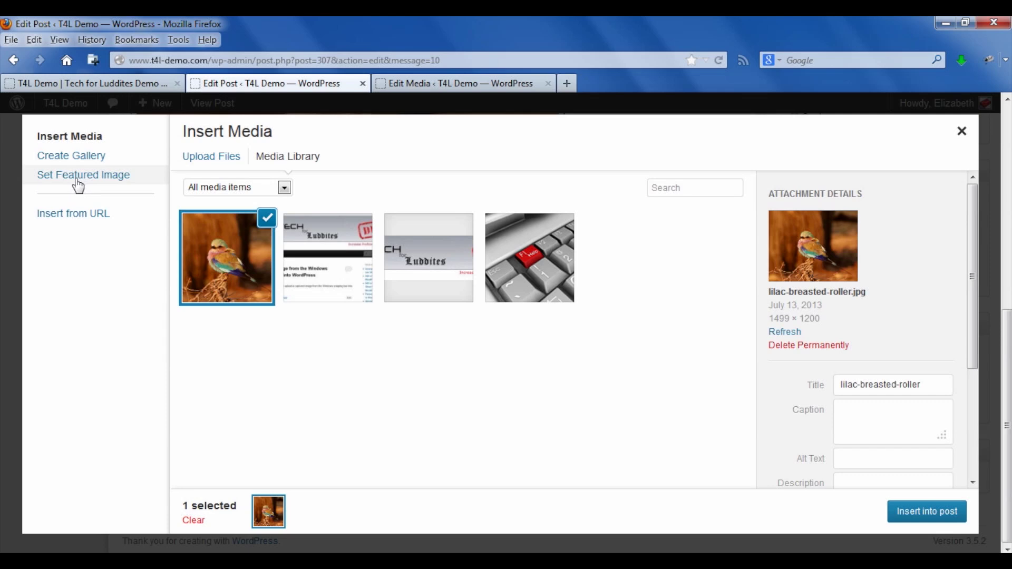
# - Refresh the attachment details to show 500 × 400 and insert the bird image into the post
pyautogui.click(801, 337)
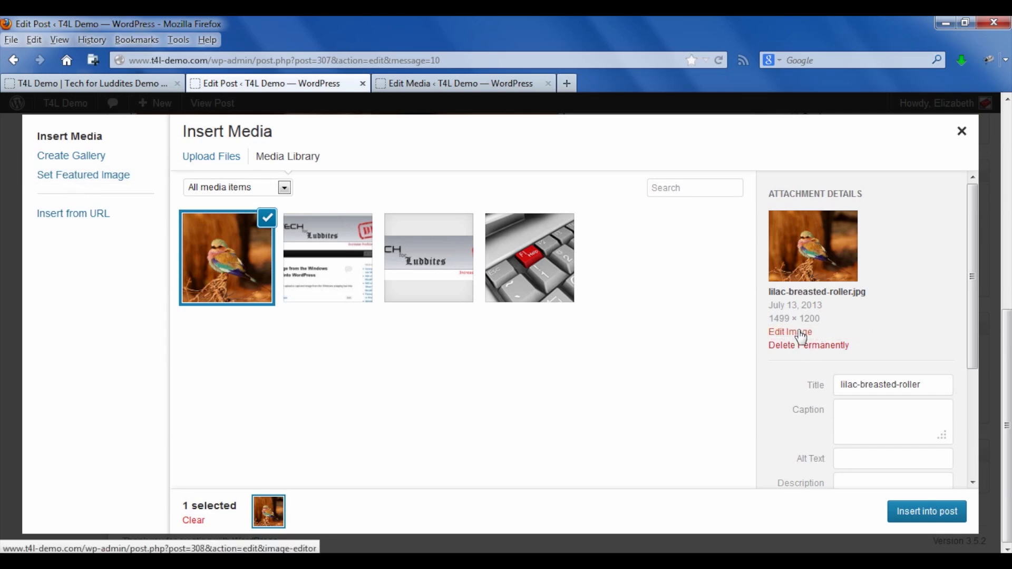
pyautogui.click(801, 337)
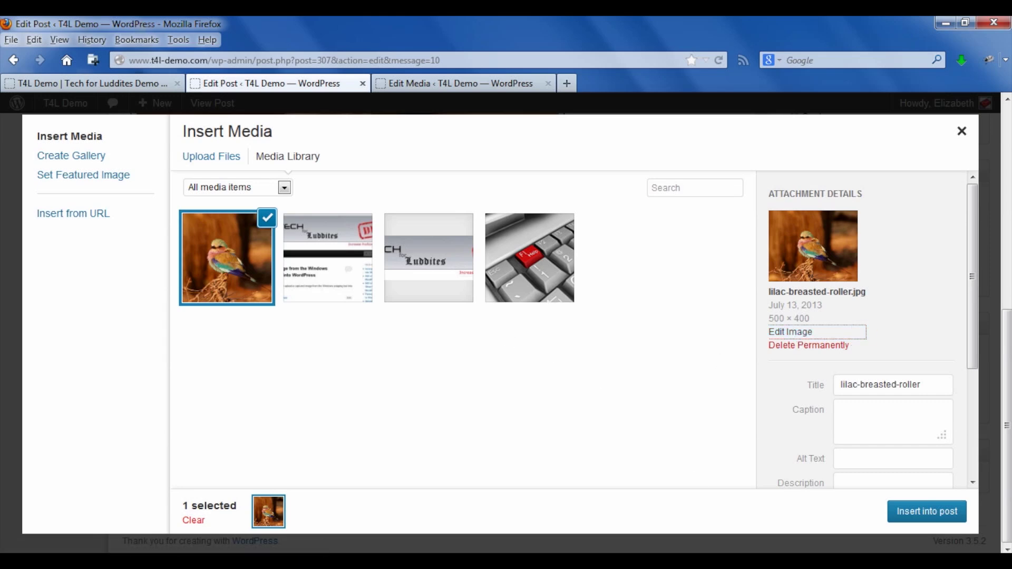
pyautogui.click(903, 511)
pyautogui.scroll(-1, 903, 511)
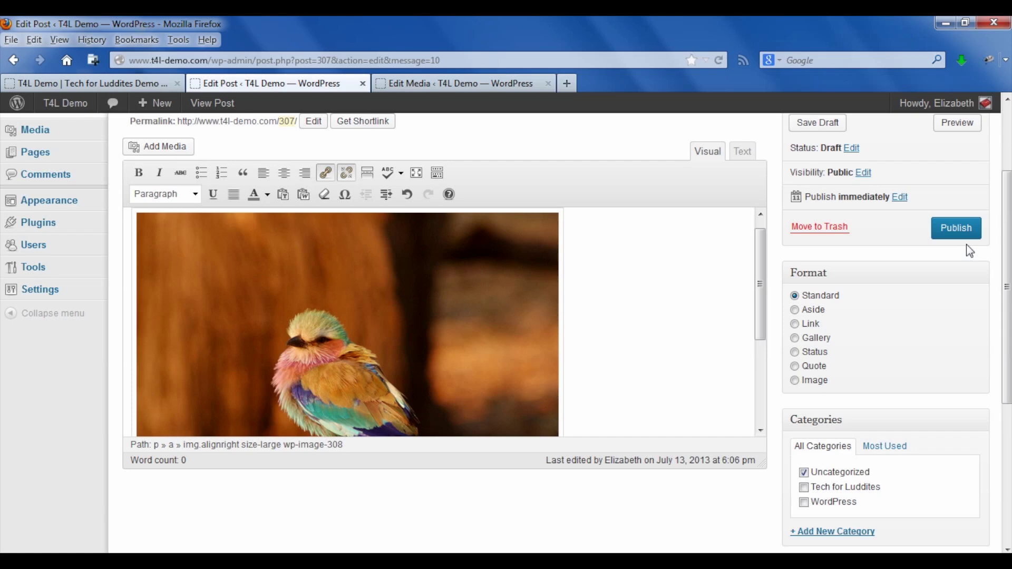
pyautogui.moveTo(949, 104)
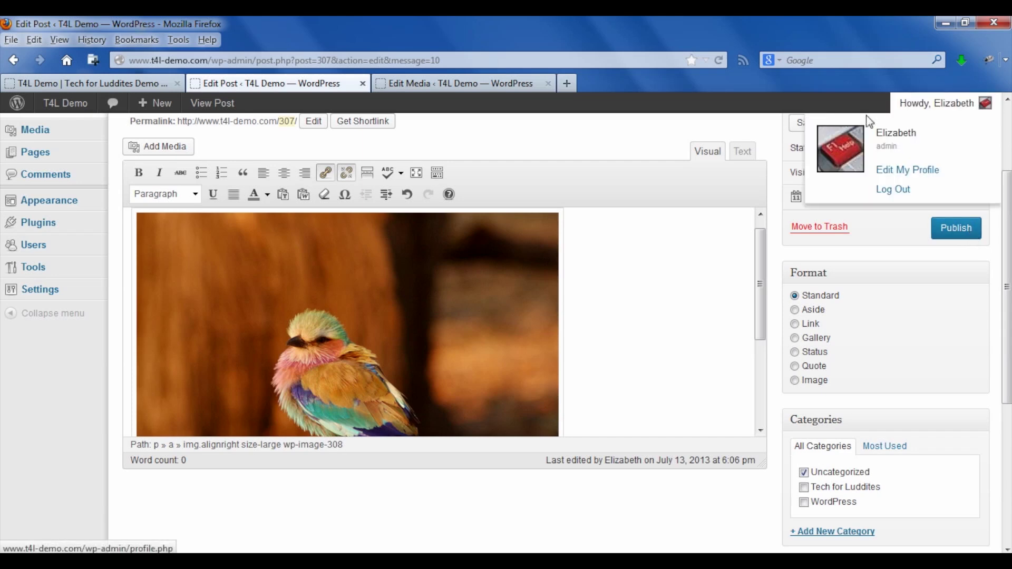
# - Save the draft, preview it, and open the bird photo to see it at 500 × 400
pyautogui.click(805, 123)
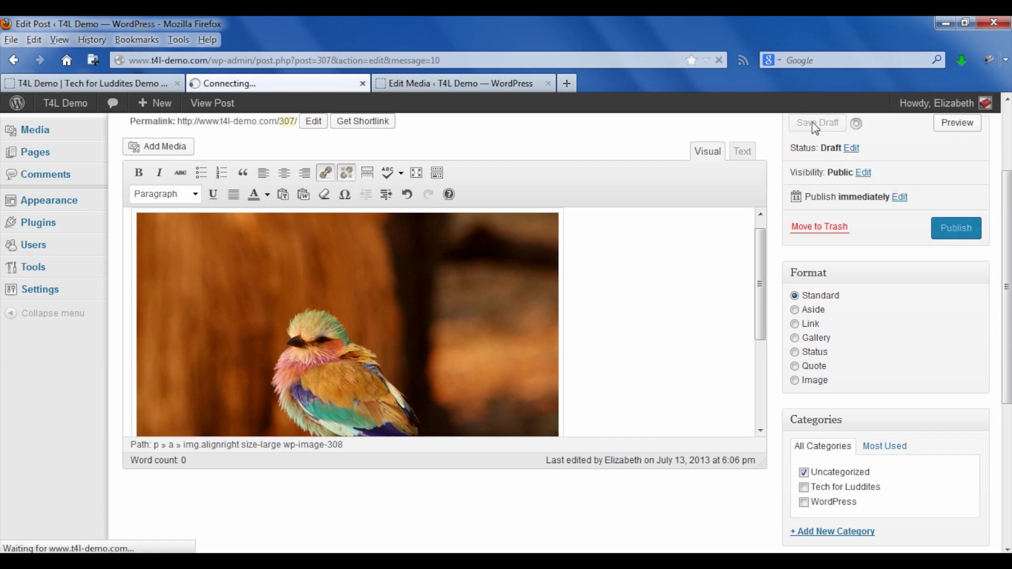
pyautogui.click(957, 123)
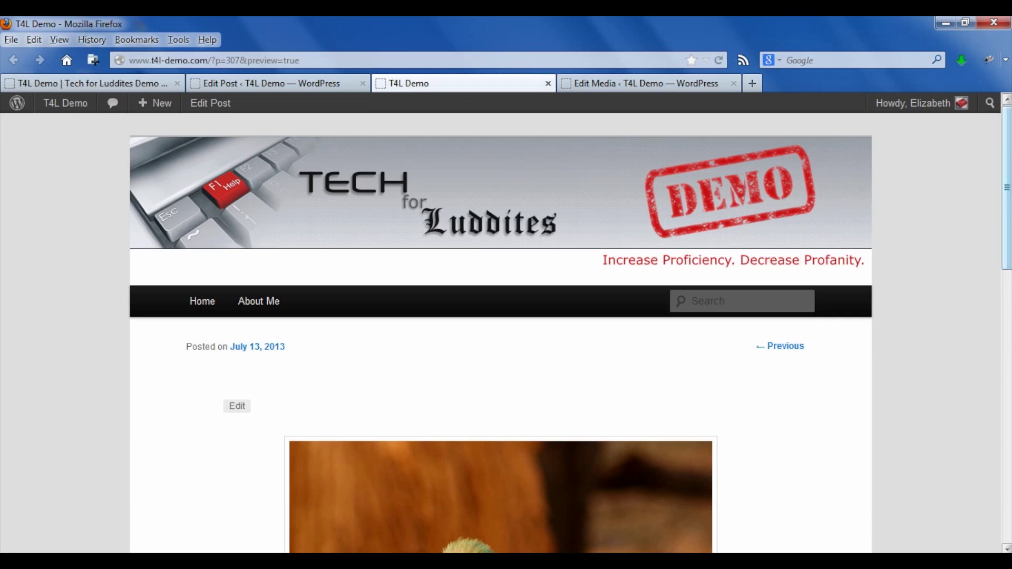
pyautogui.scroll(-4, 995, 288)
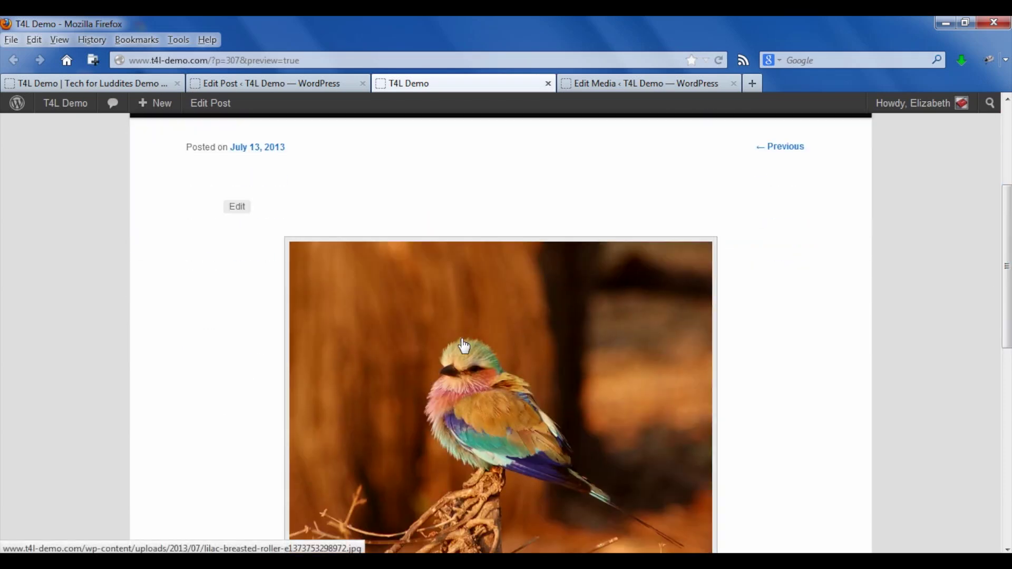
pyautogui.click(475, 349)
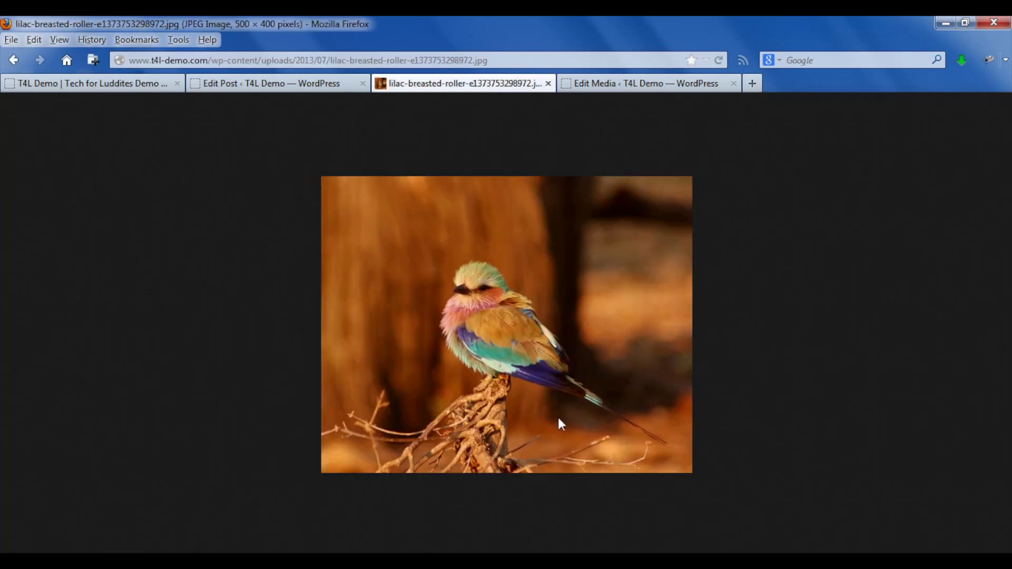